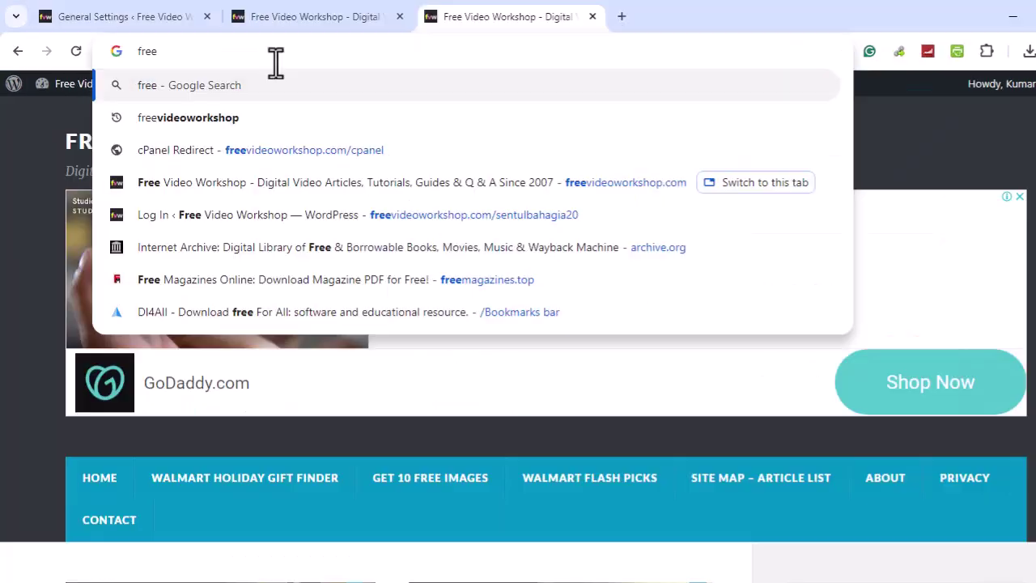
Search Google for "free video workshop"
type("video")
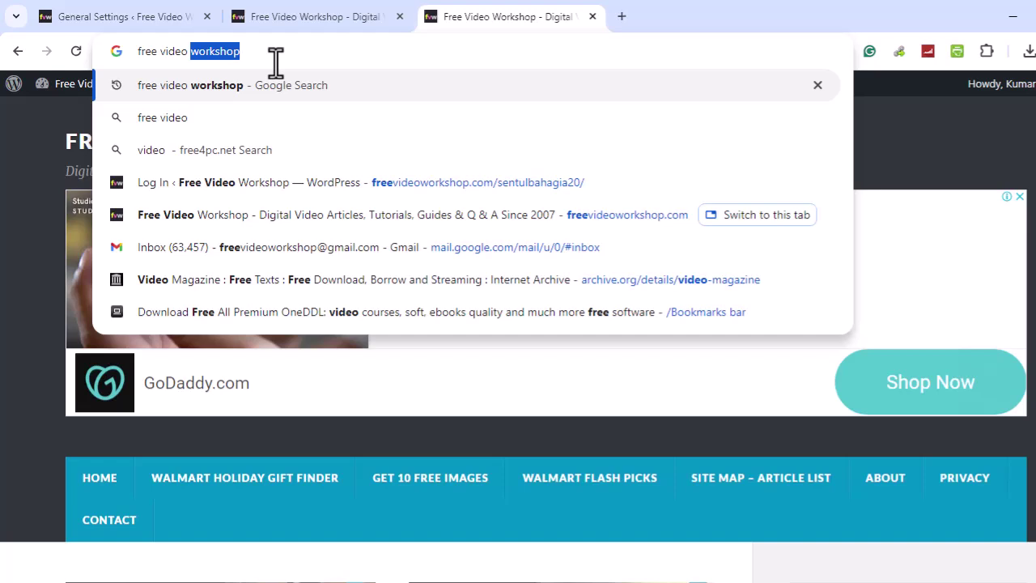
key("Return")
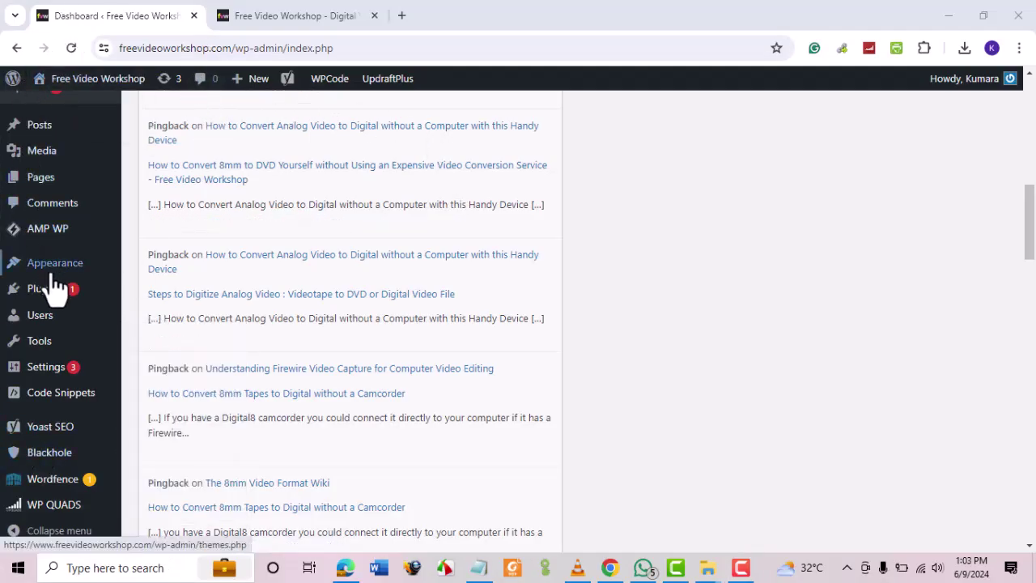
Open the site's general settings and set the site title to "Free Video Workshop - Beginner's Guide to Digital Video"
left_click(47, 377)
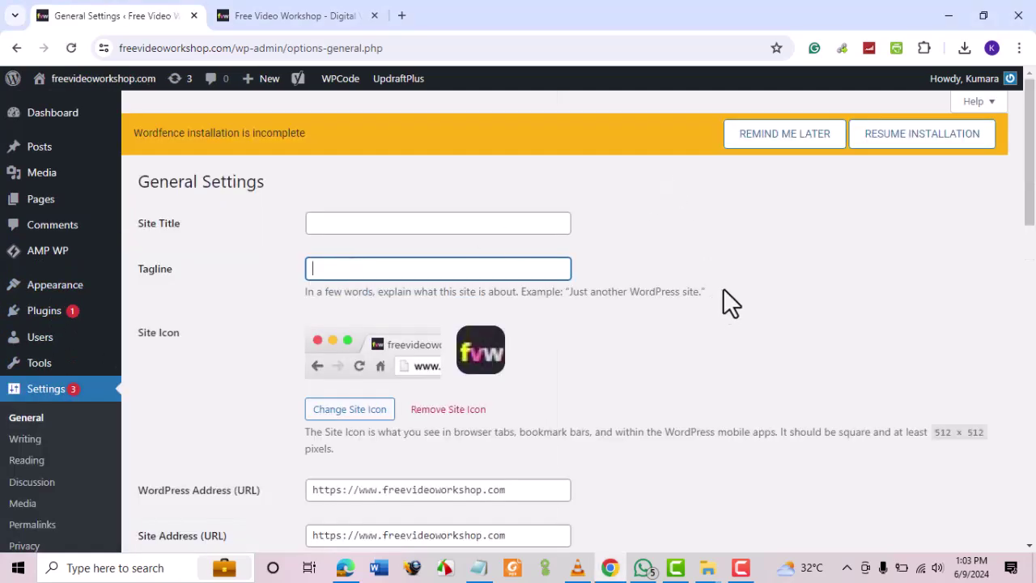
left_click(812, 294)
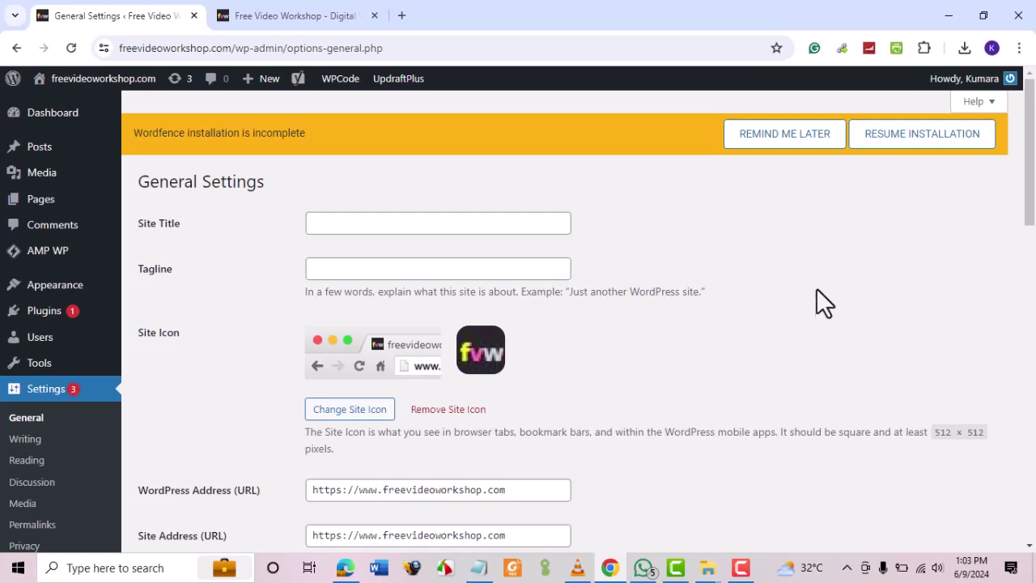
Set the tagline to "Freevideoworkshop provides digital video explainer articles, tutorials and video guides for beginners." and save the settings
left_click(364, 271)
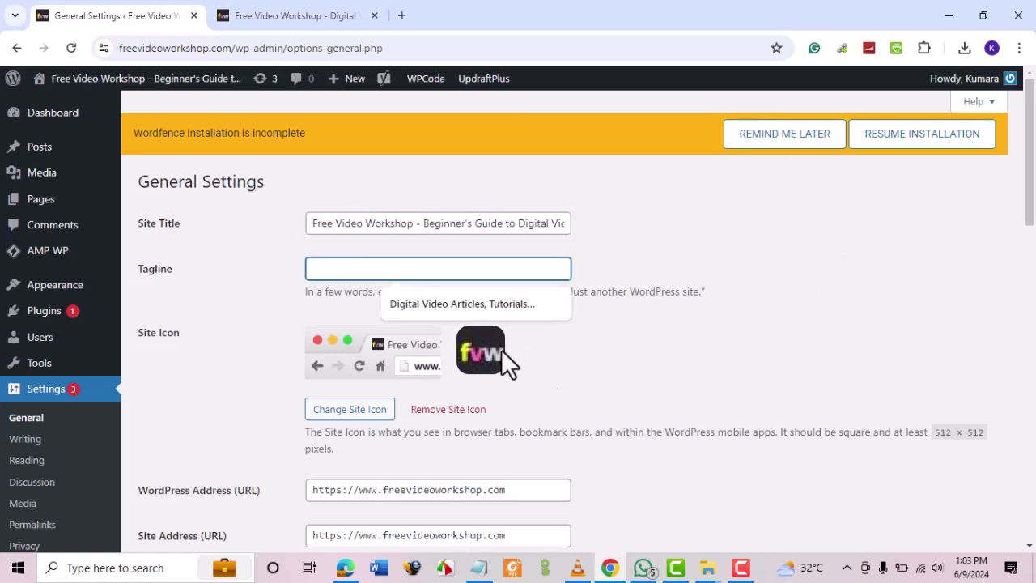
key("ctrl+v")
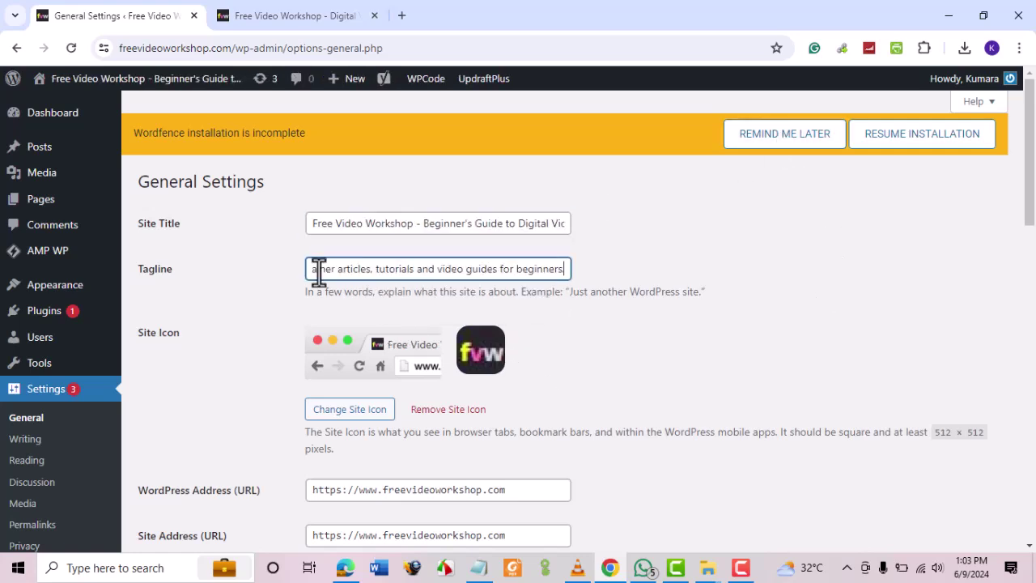
key("Home")
left_click(360, 271)
left_click(622, 261)
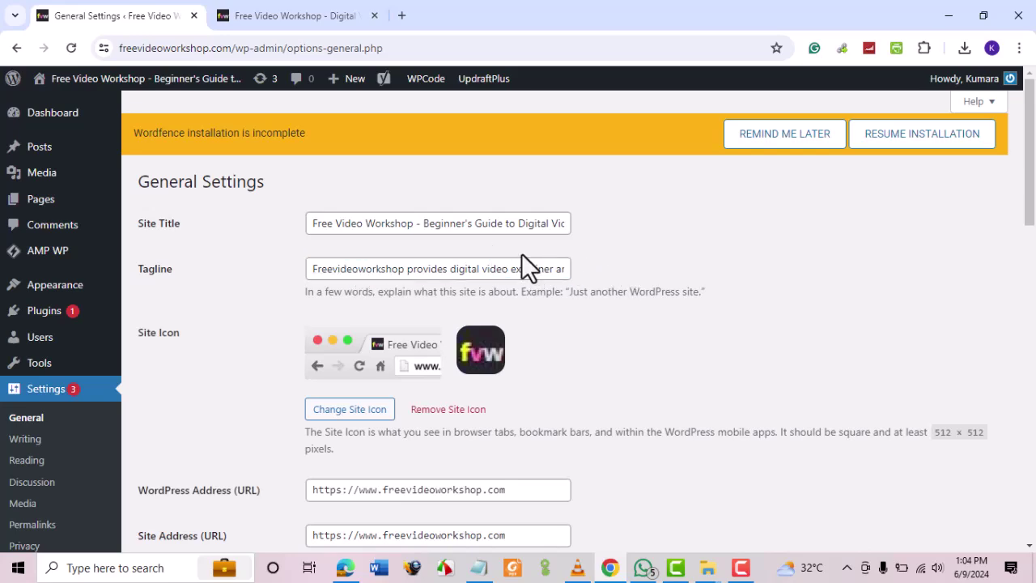
scroll(521, 255, "down", 10)
left_click(170, 484)
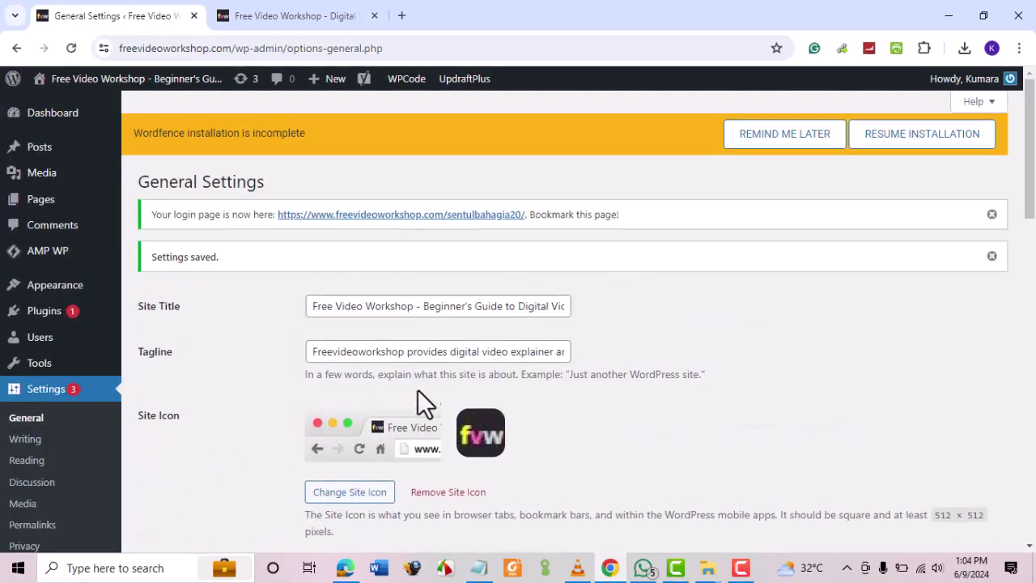
Search the plugins available for installation for "Yoast"
scroll(442, 236, "down", 7)
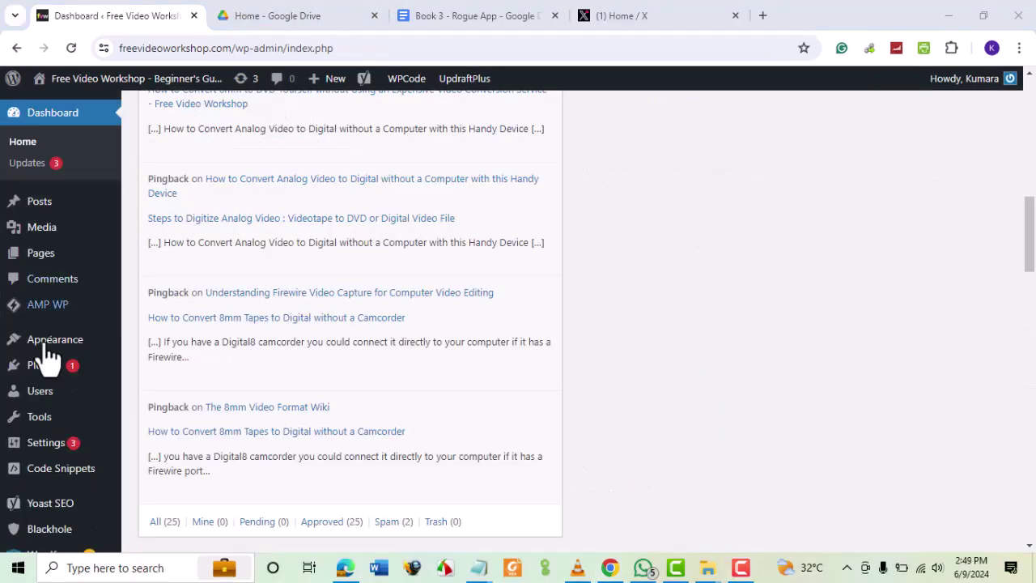
mouse_move(42, 371)
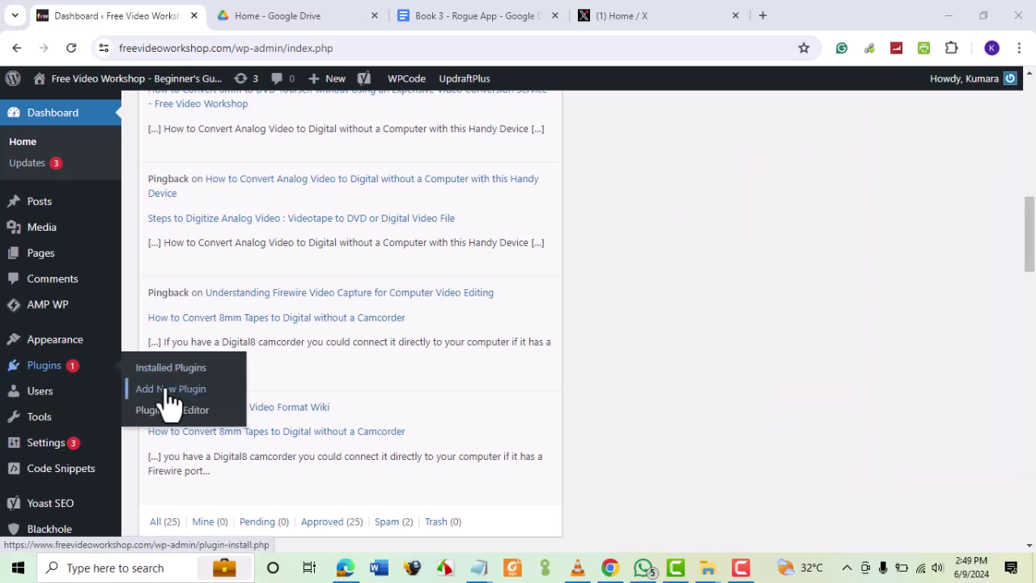
left_click(170, 390)
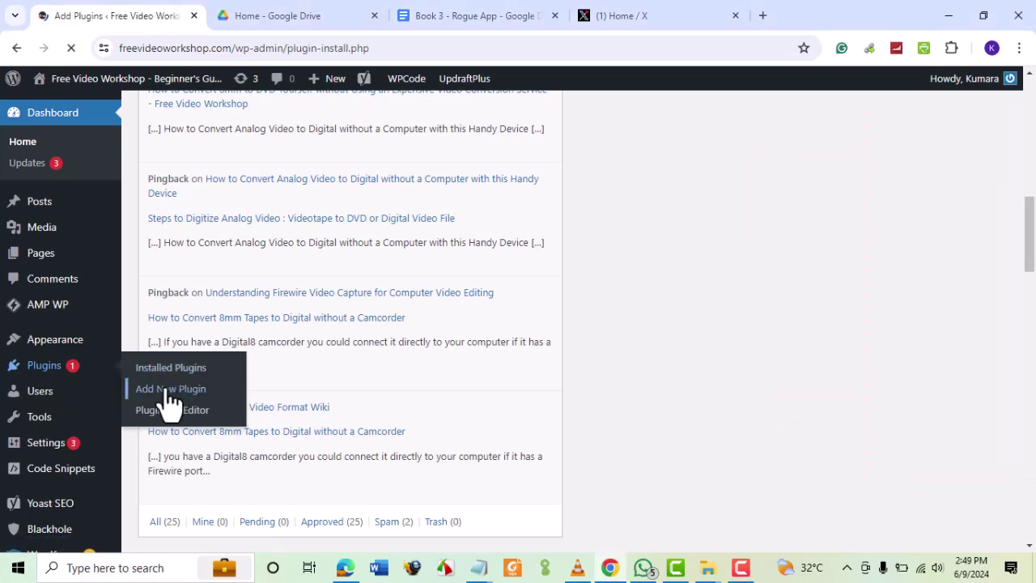
left_click(824, 224)
type("Y")
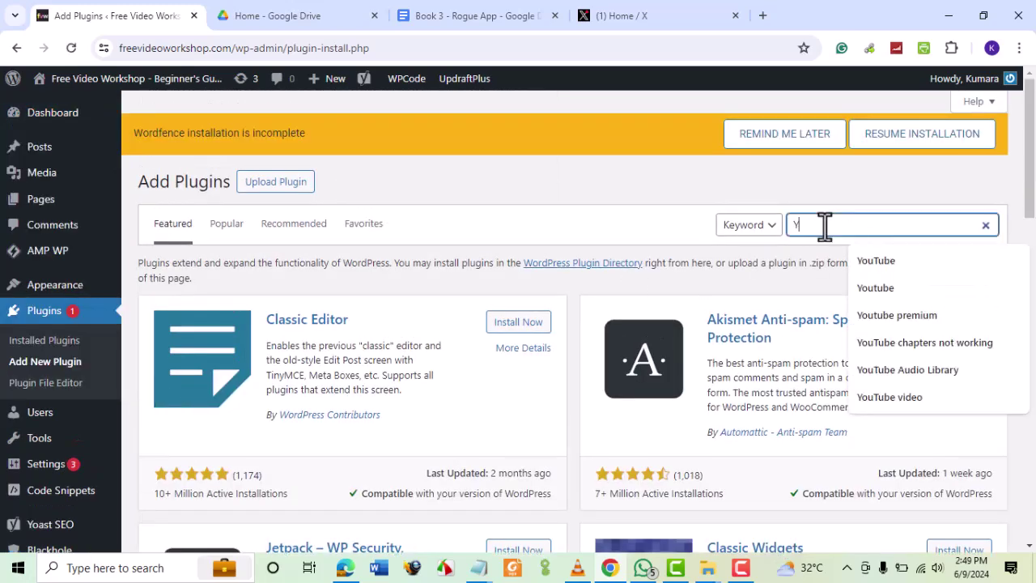
type("oast")
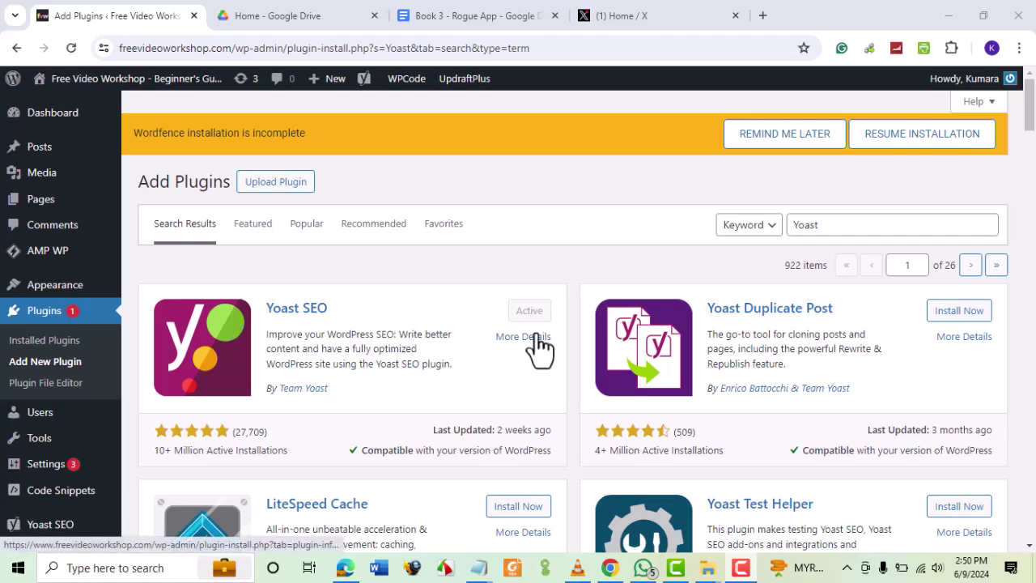
Open the Homepage content type settings of the Yoast SEO plugin
left_click(45, 339)
mouse_move(44, 429)
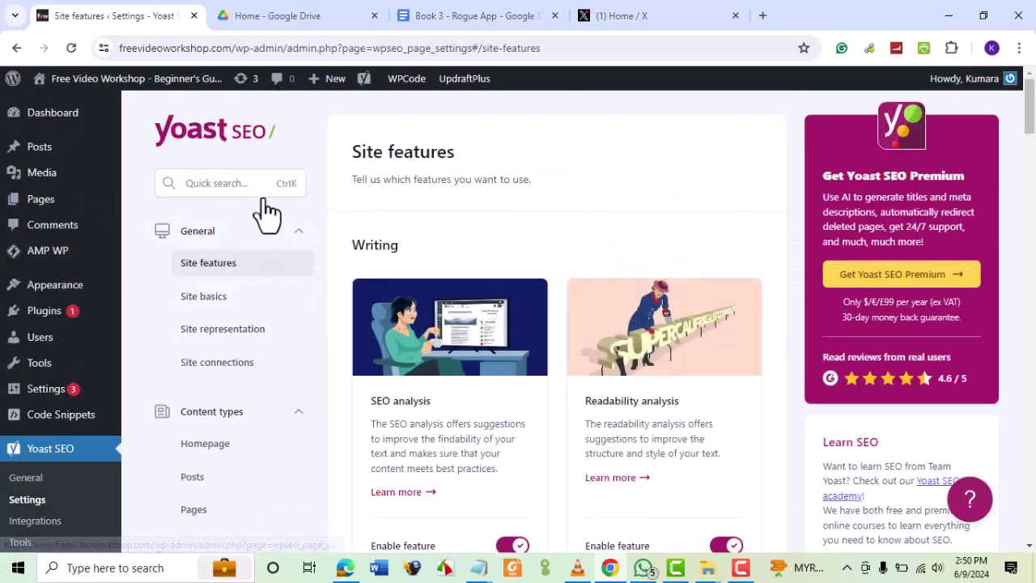
left_click(194, 458)
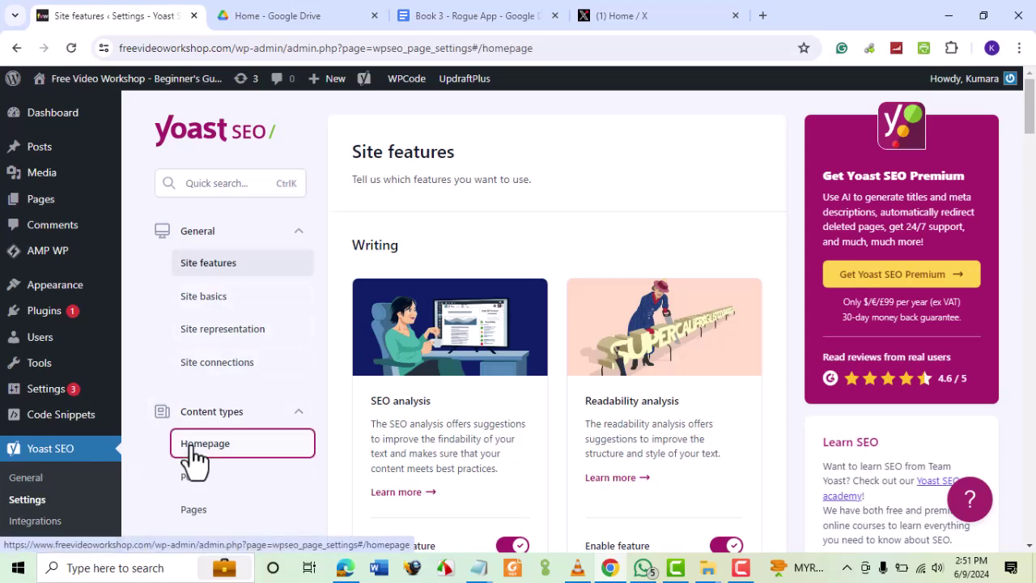
Replace the homepage's SEO title variables with "Free Video Workshop - Beginner's Guide to Digital Video"
scroll(323, 356, "down", 1)
left_click(382, 308)
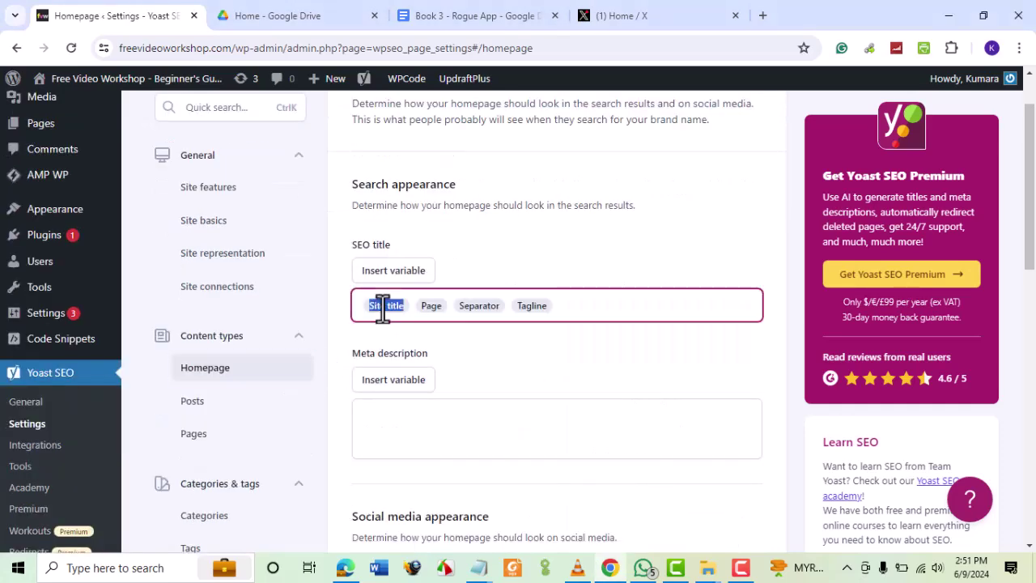
type("Free Video Workshop - Beginner's Guide to Digital Video")
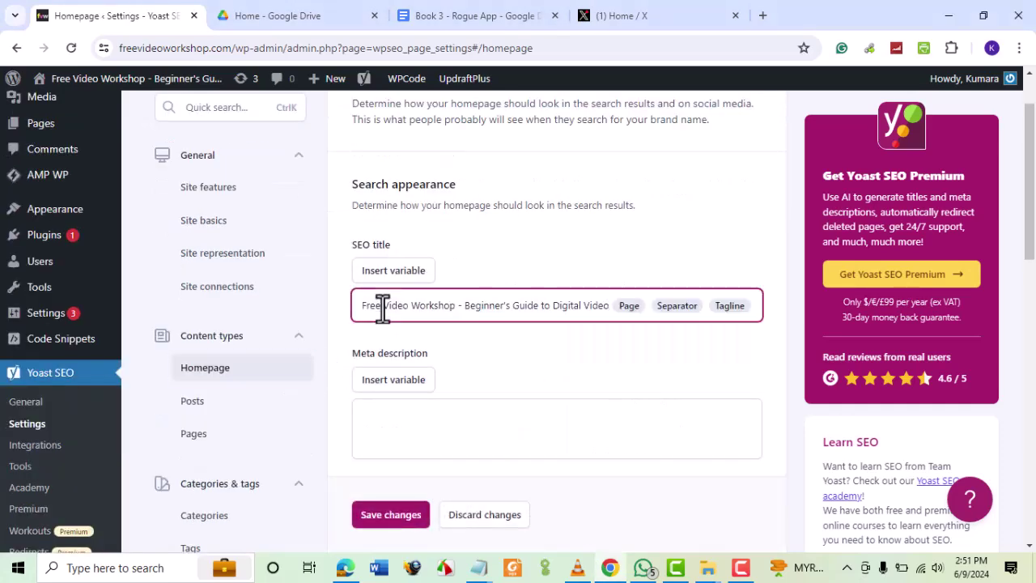
Set the meta description to "Freevideoworkshop provides digital video explainer articles, tutorials and video guides for beginners." and save the changes
left_click(386, 416)
type("Freevideoworkshop provides digital video explainer articles, tutorials and video guides for beginners.")
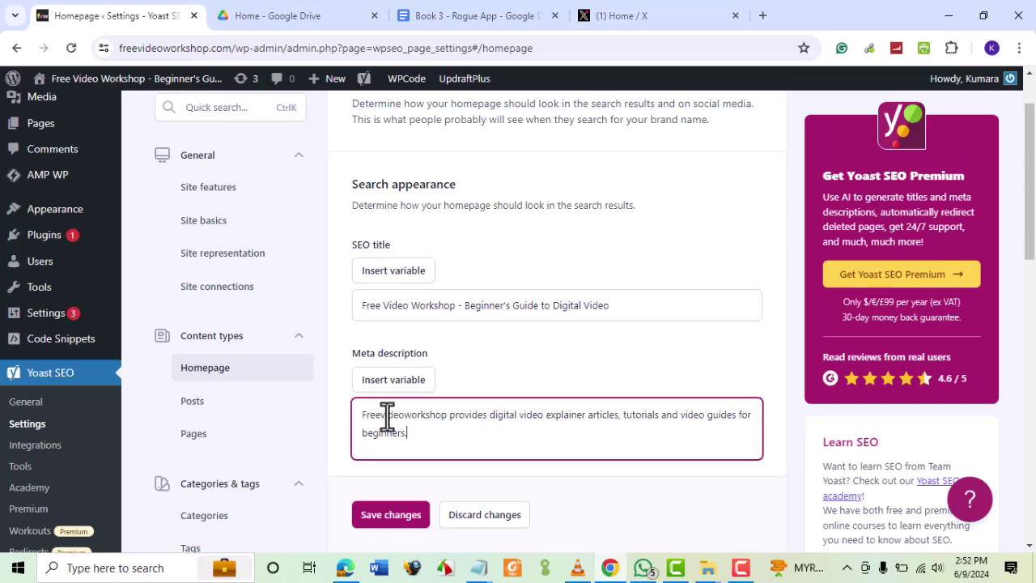
scroll(453, 389, "down", 2)
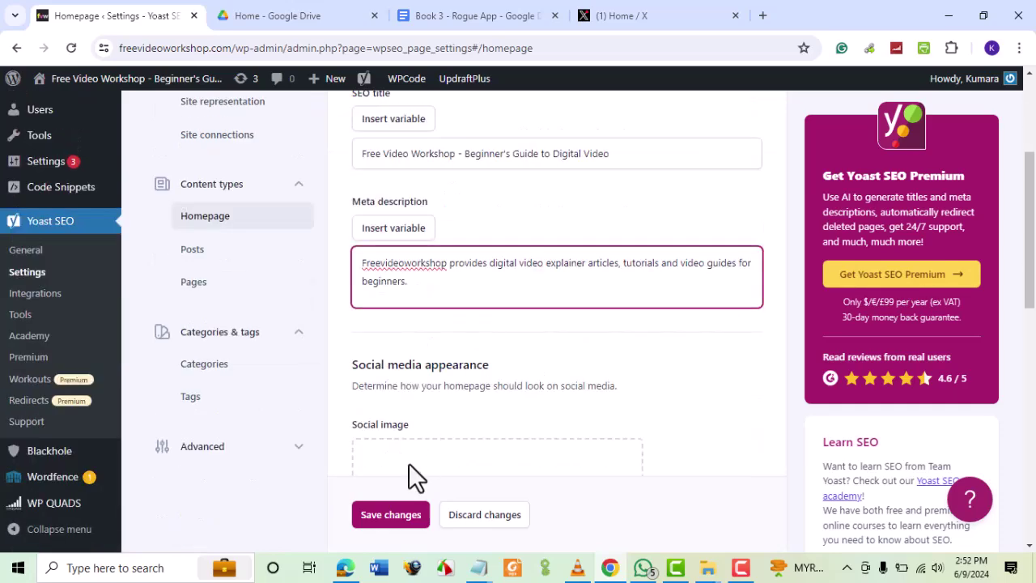
left_click(391, 515)
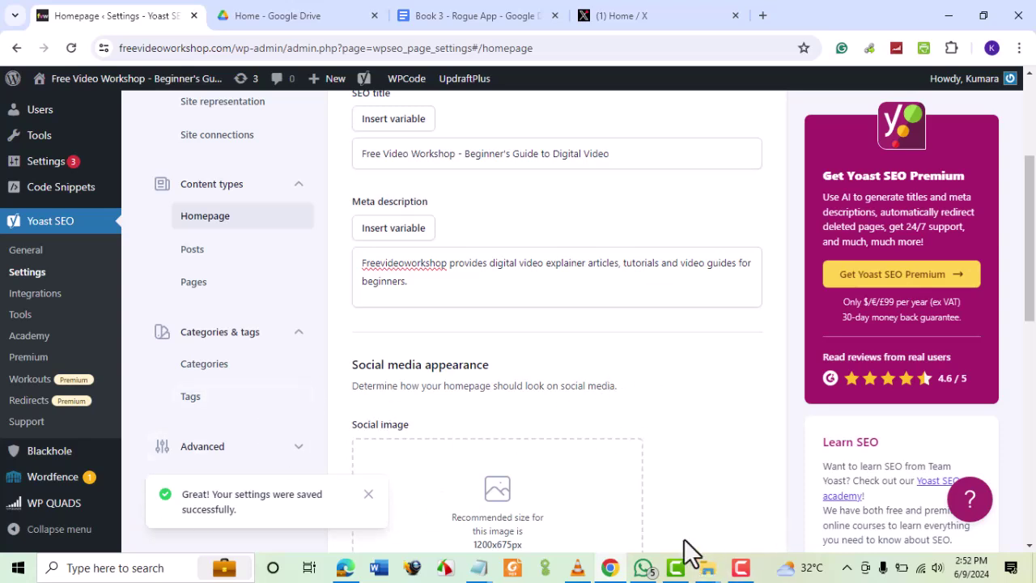
left_click(740, 569)
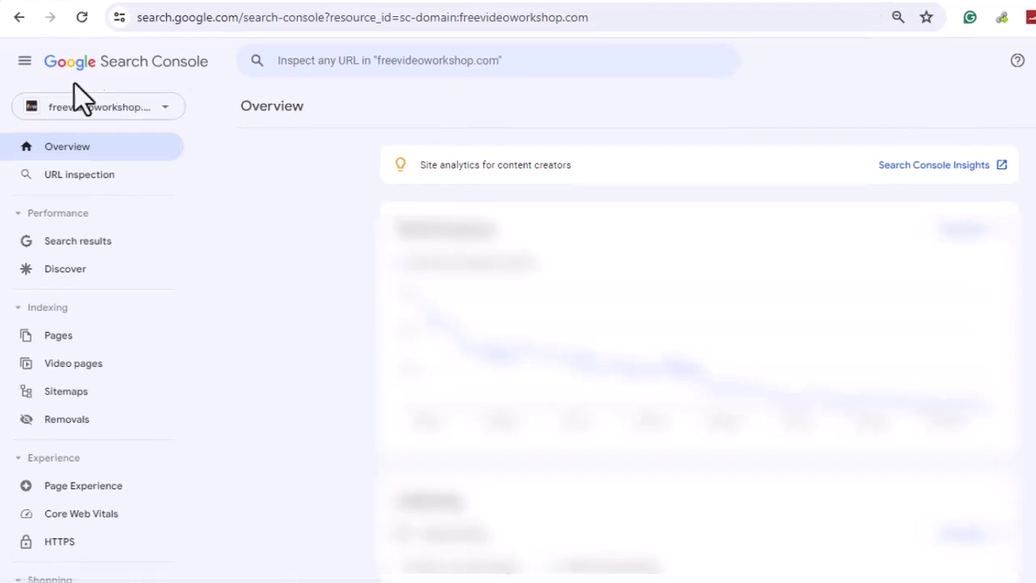
left_click(88, 177)
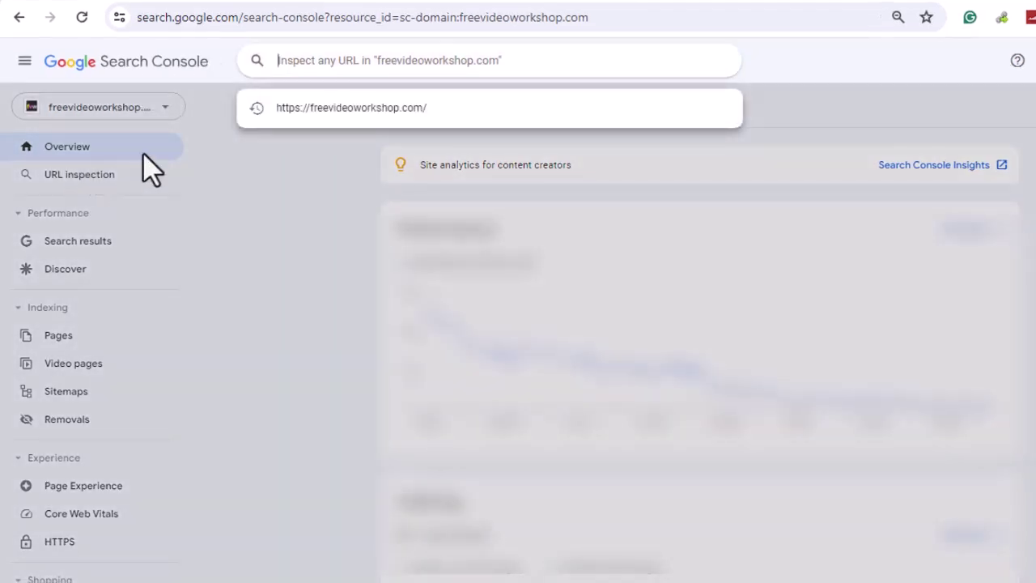
left_click(300, 121)
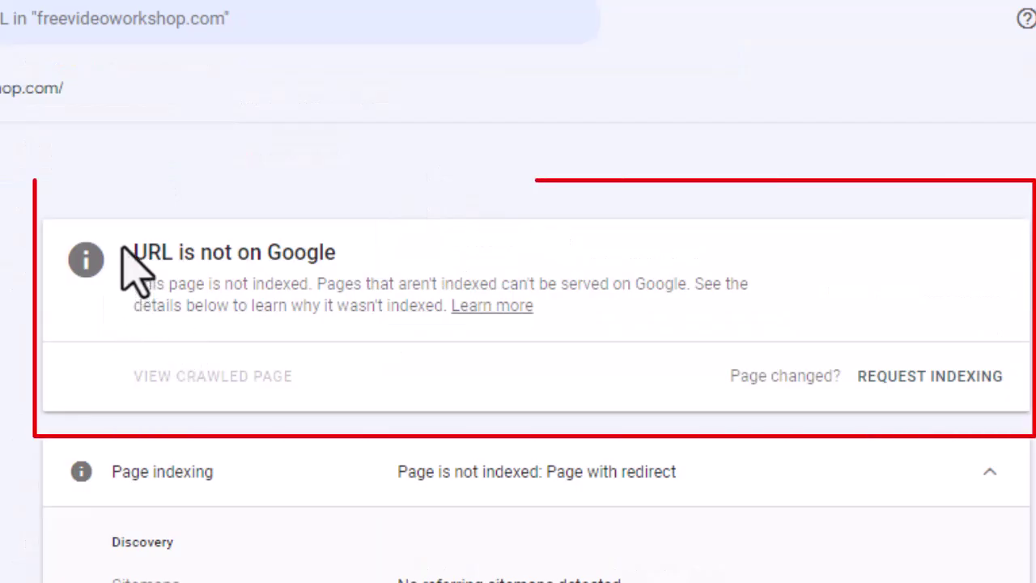
left_click_drag(134, 252, 344, 263)
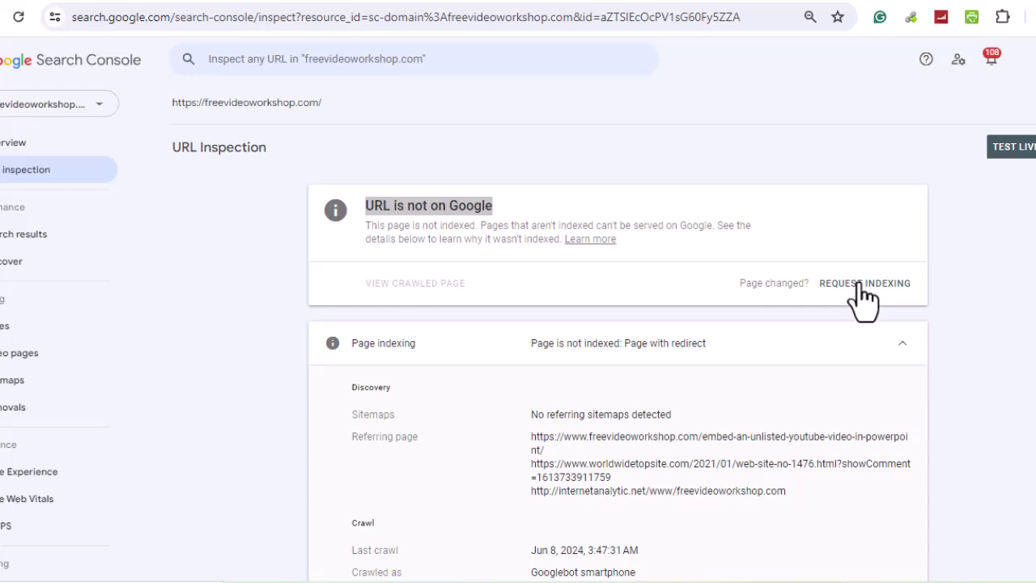
Request indexing for the inspected homepage URL and dismiss the confirmation
left_click(859, 283)
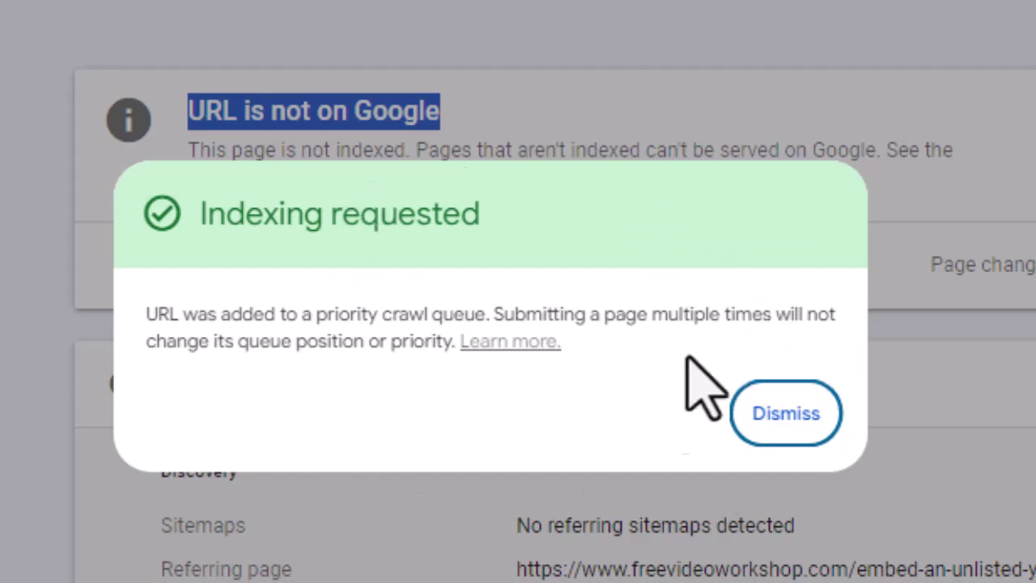
left_click(784, 407)
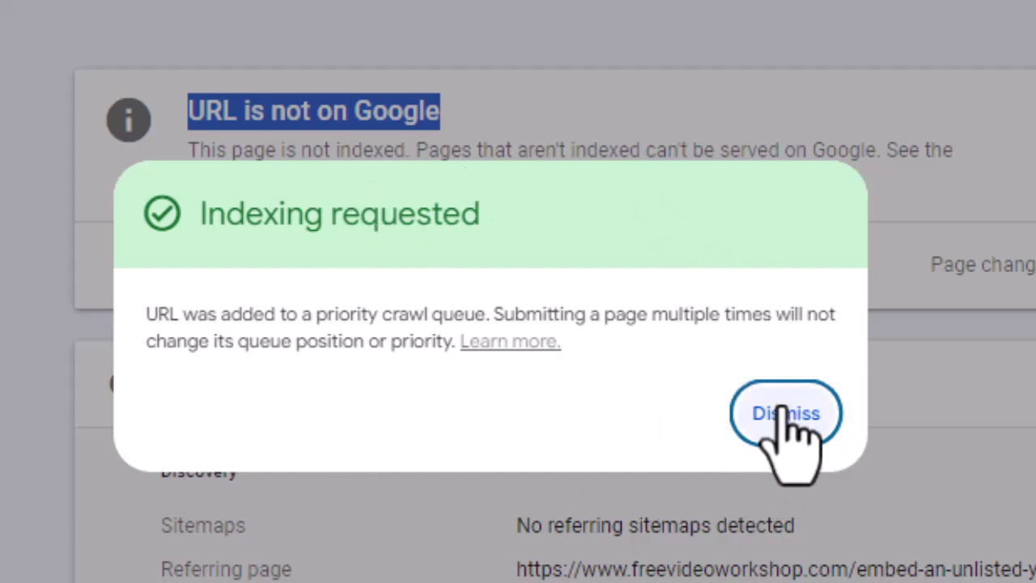